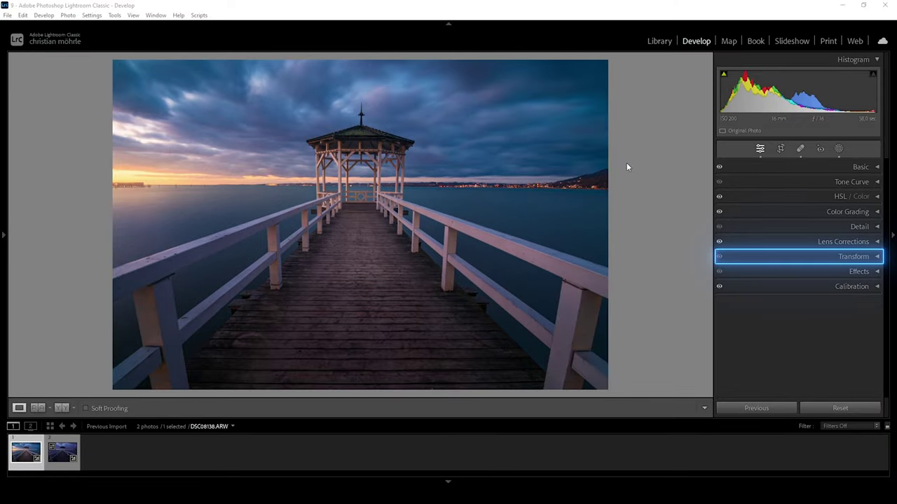
Expand the Transform panel for the pier photo DSC08138.ARW in Develop
left_click(875, 256)
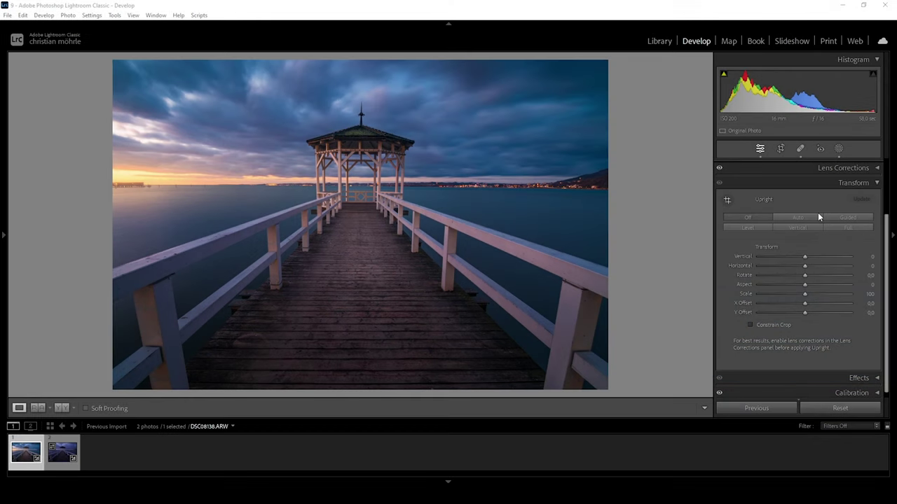
Enable Profile Corrections in Lens Corrections to apply the Tokina 11-16mm profile, then collapse the panel
scroll(817, 213, "up", 1)
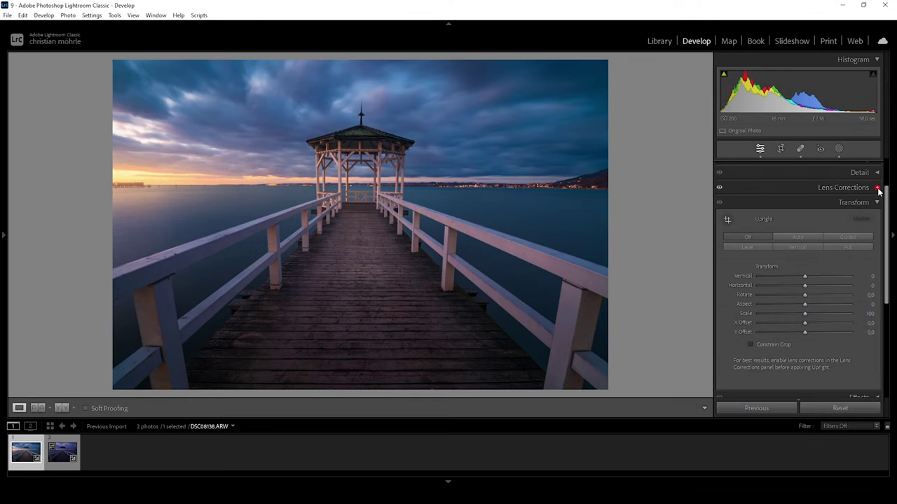
left_click(876, 188)
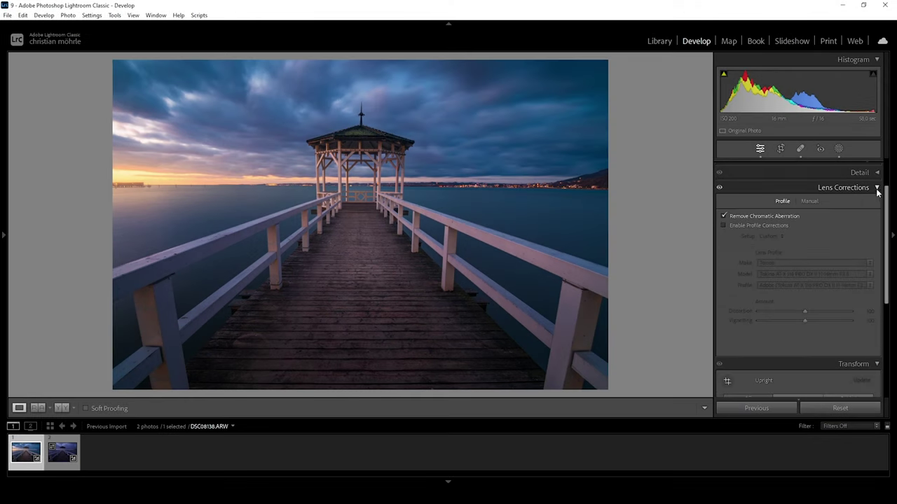
left_click(724, 225)
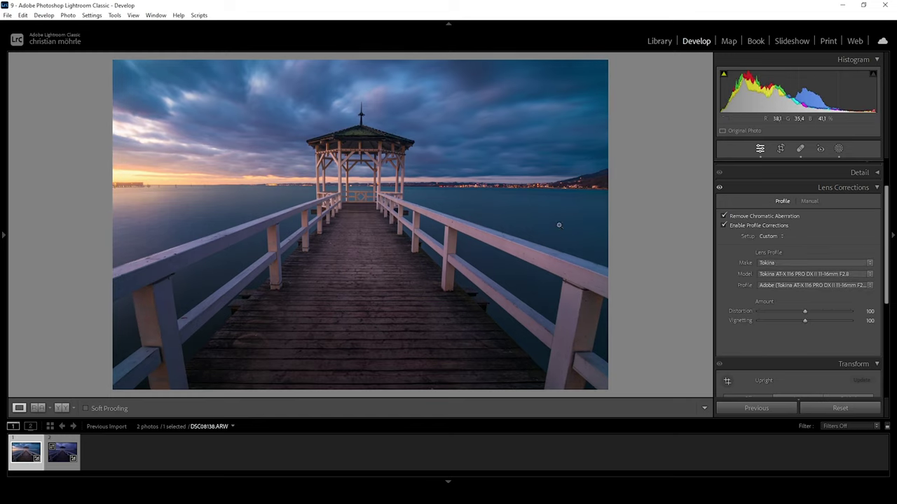
left_click(875, 189)
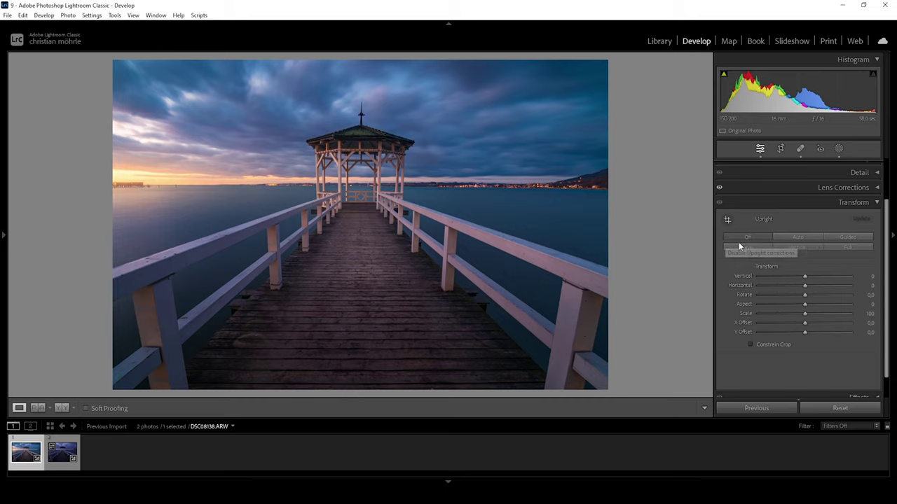
Compare the Auto, Level, Vertical and Full upright corrections, then switch to Guided upright
left_click(785, 239)
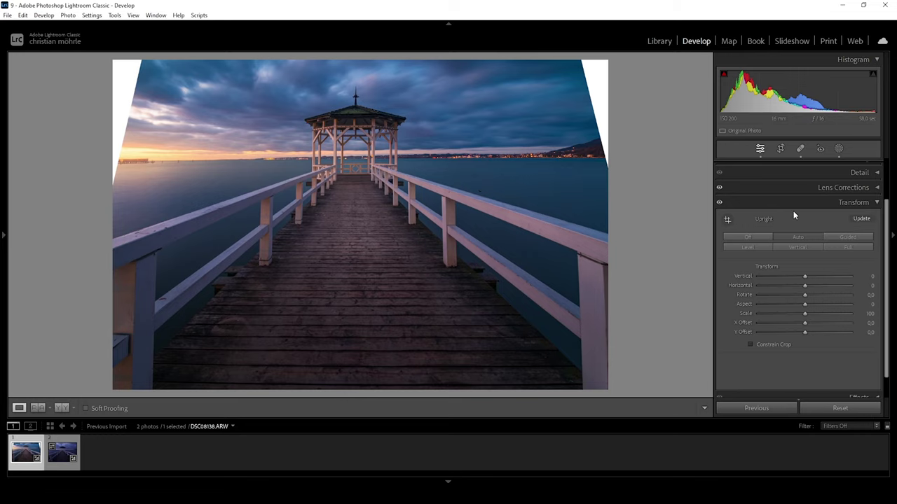
left_click(750, 250)
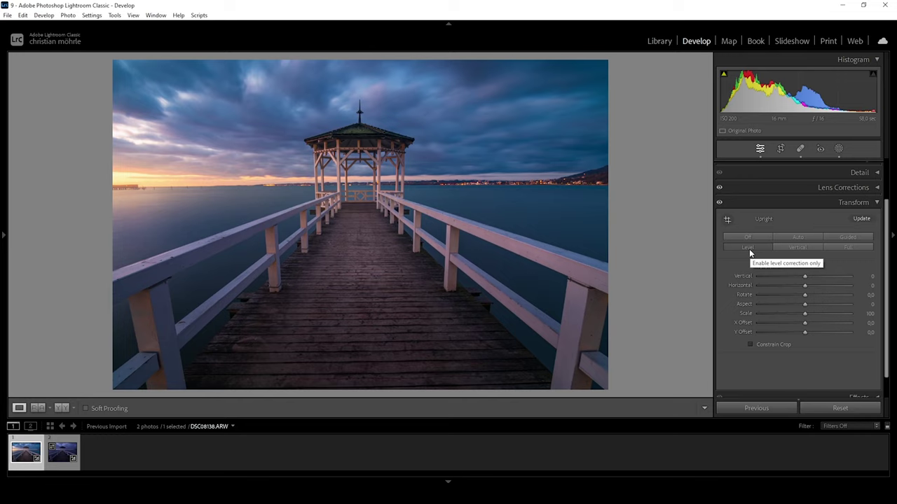
left_click(797, 248)
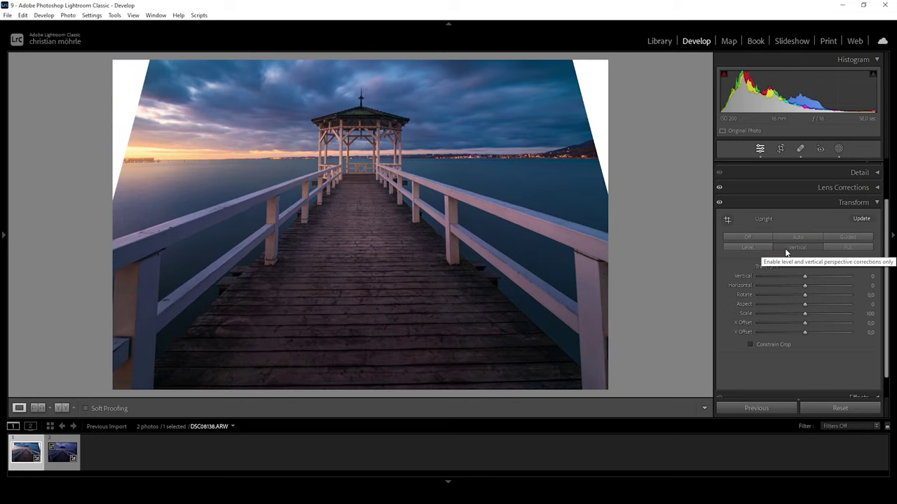
left_click(839, 250)
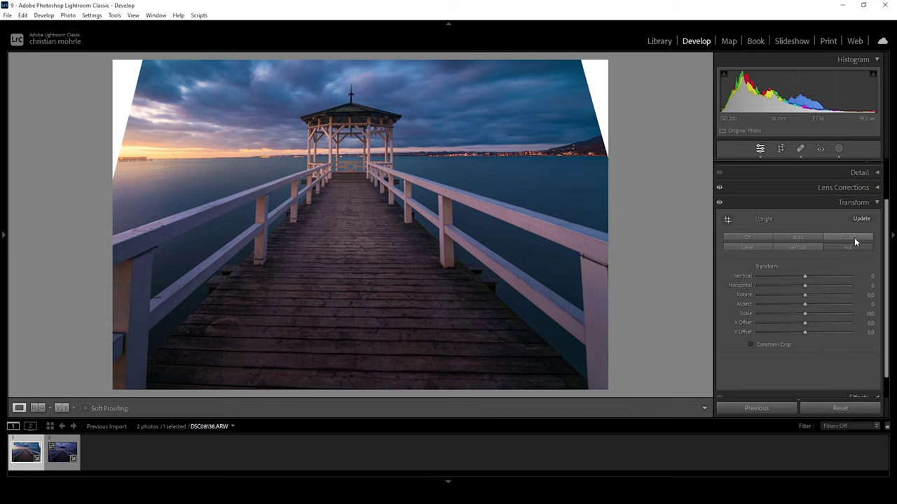
left_click(851, 238)
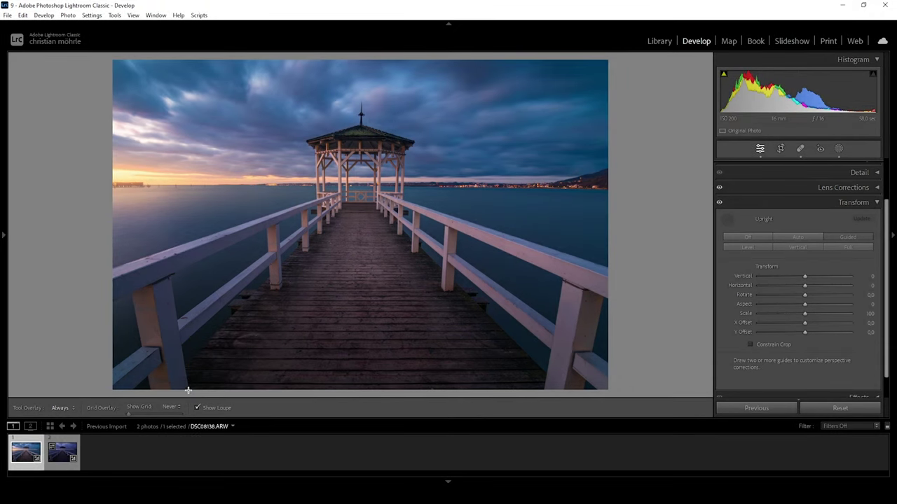
Draw guided-upright guides along the left and right railing posts, then set Upright to Off
left_click_drag(188, 391, 169, 269)
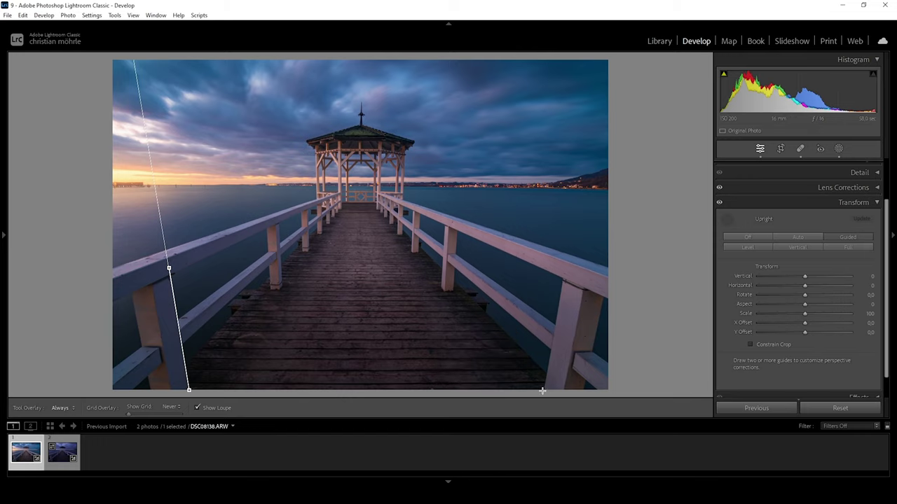
left_click_drag(543, 391, 566, 253)
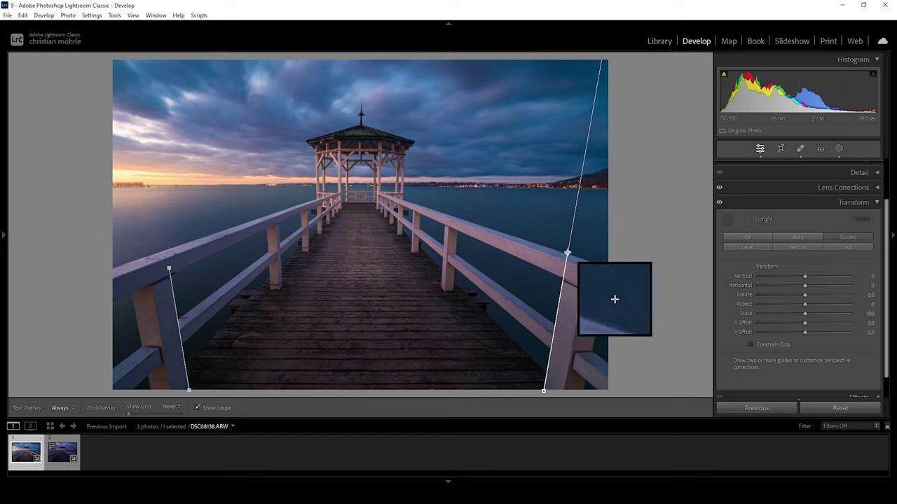
left_click_drag(567, 252, 567, 254)
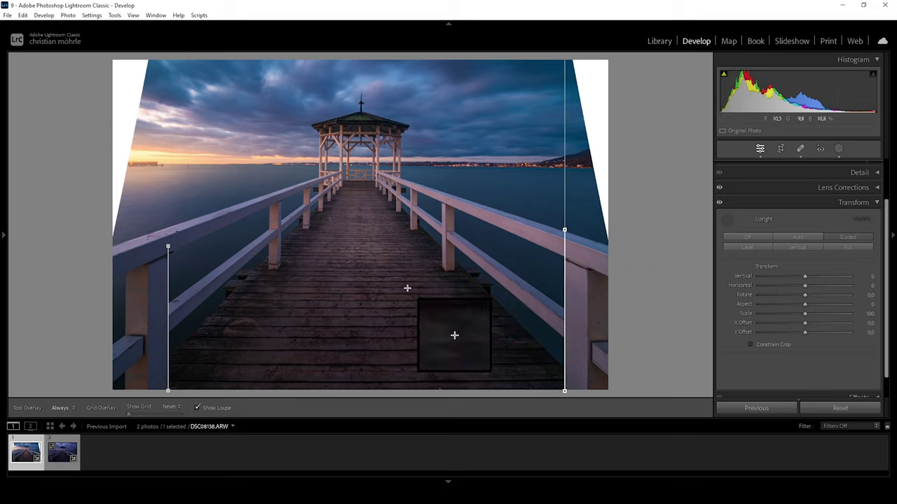
left_click(751, 240)
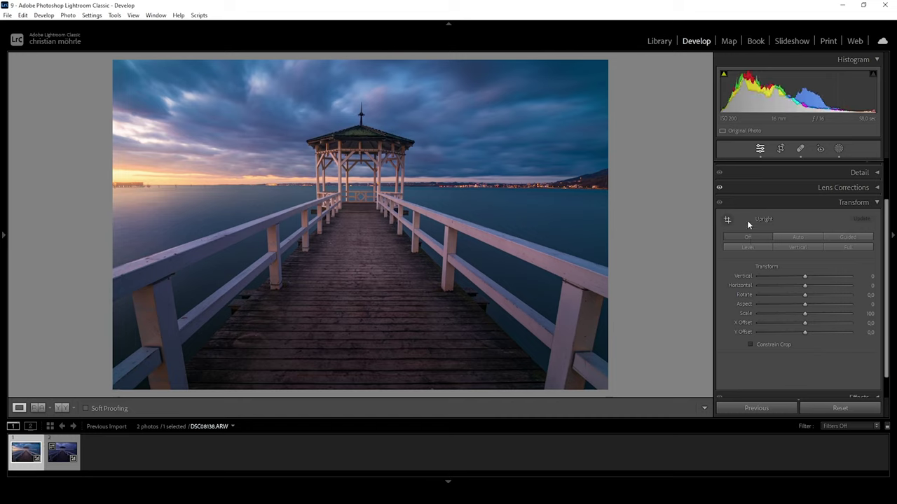
With the Guided Upright Tool, draw guides up the left and right railing posts
left_click(727, 220)
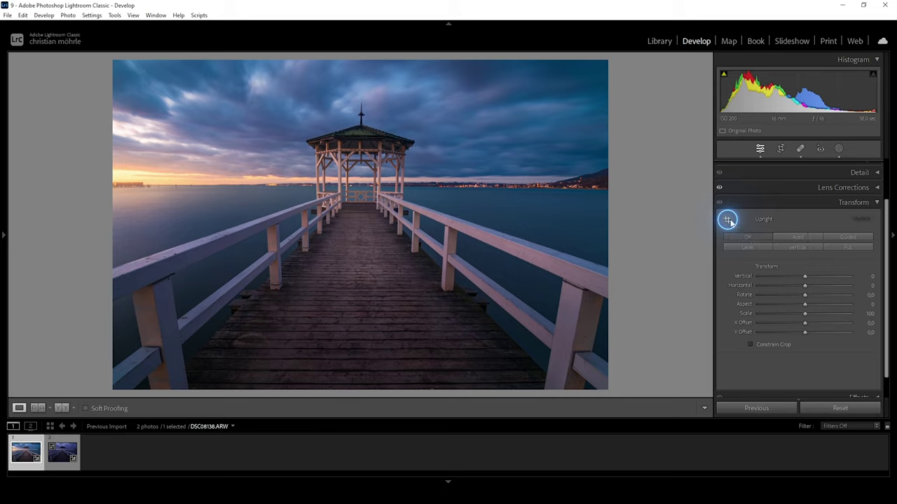
left_click(727, 221)
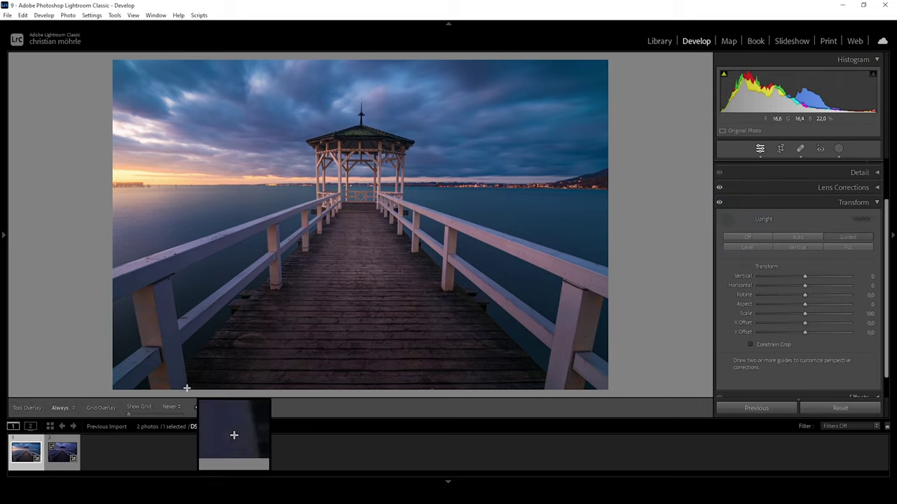
left_click_drag(187, 388, 170, 261)
left_click_drag(543, 390, 564, 278)
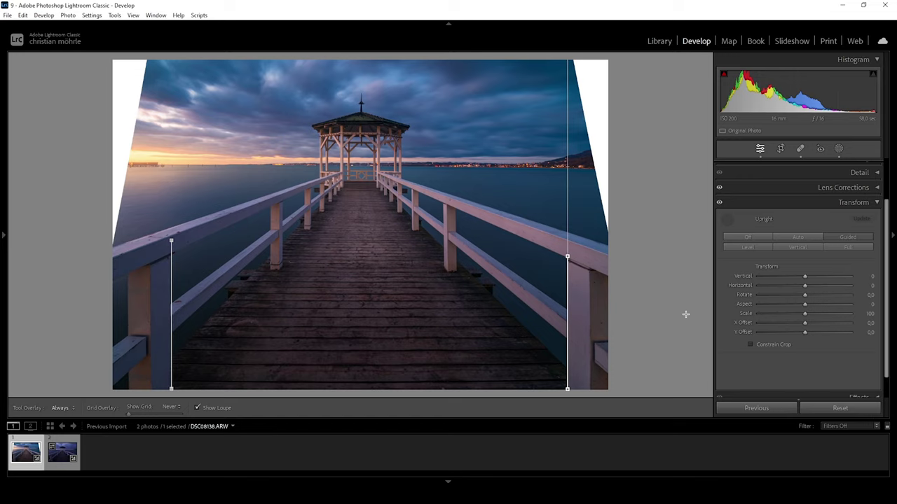
left_click(751, 346)
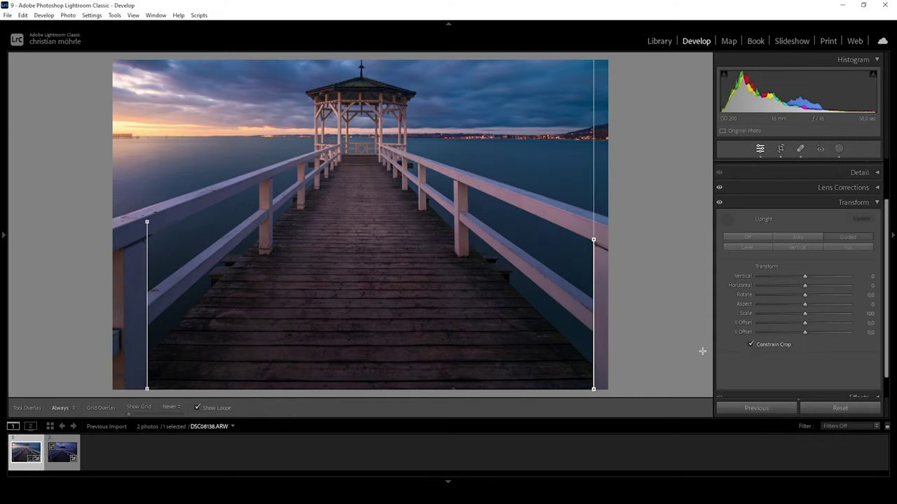
left_click(750, 344)
left_click(779, 149)
right_click(434, 174)
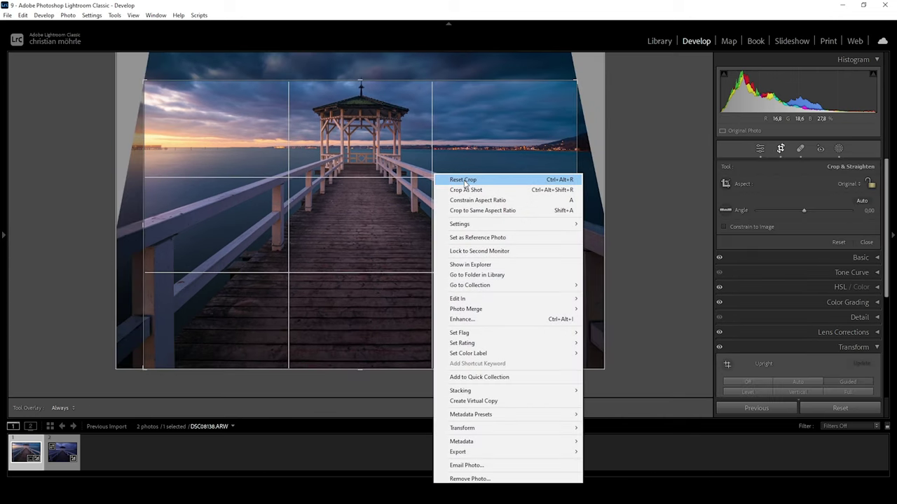
left_click(464, 183)
key("r")
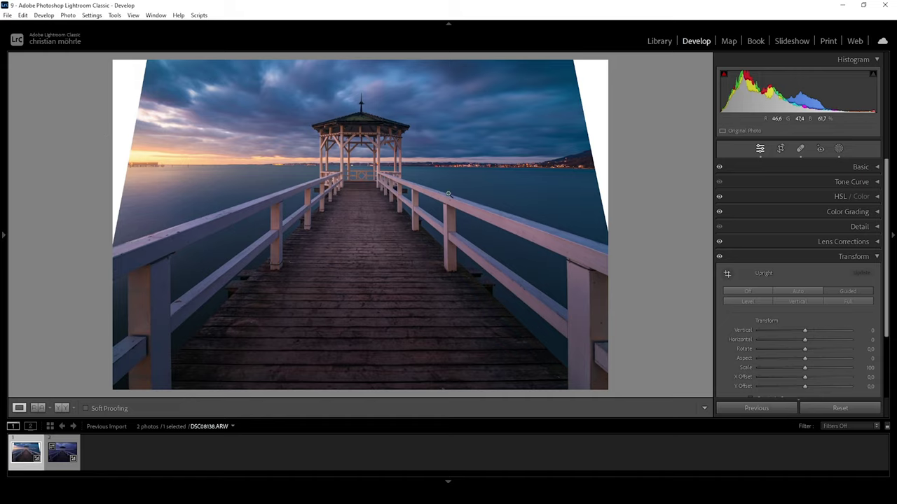
Turn Upright off, then test the Vertical and Horizontal sliders and reset both to 0
left_click(747, 291)
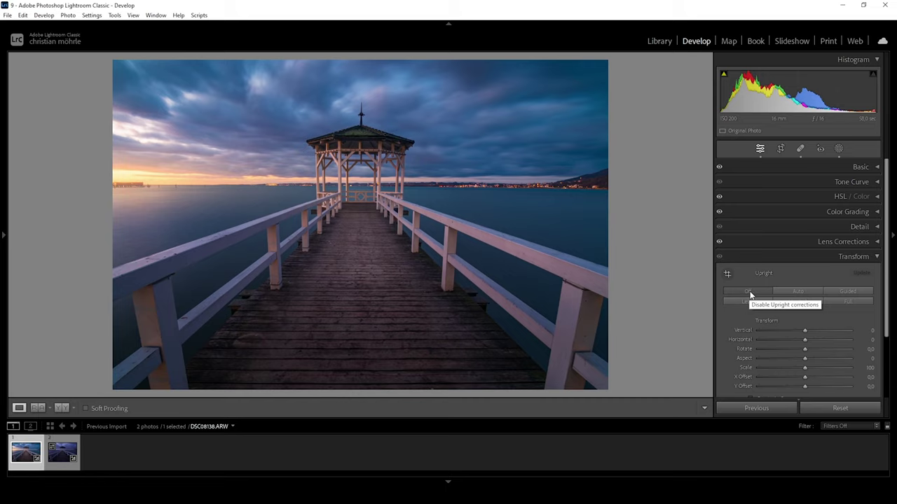
scroll(732, 284, "down", 3)
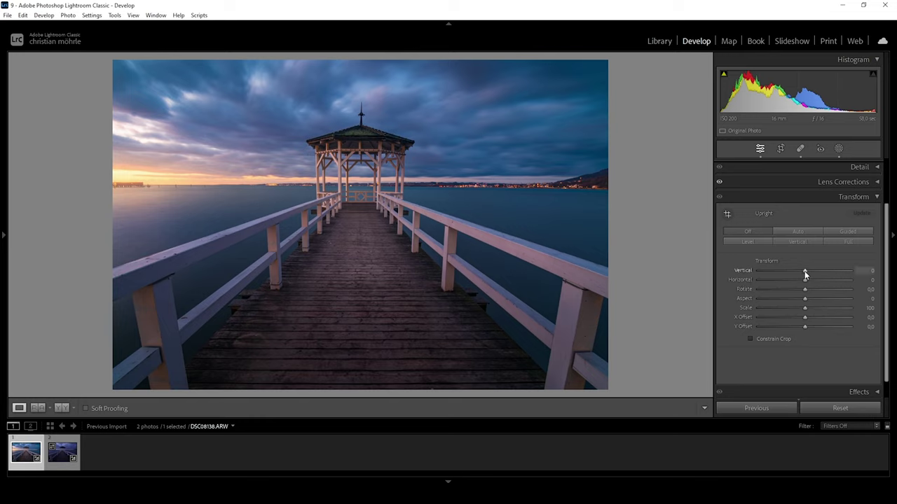
left_click_drag(804, 273, 822, 273)
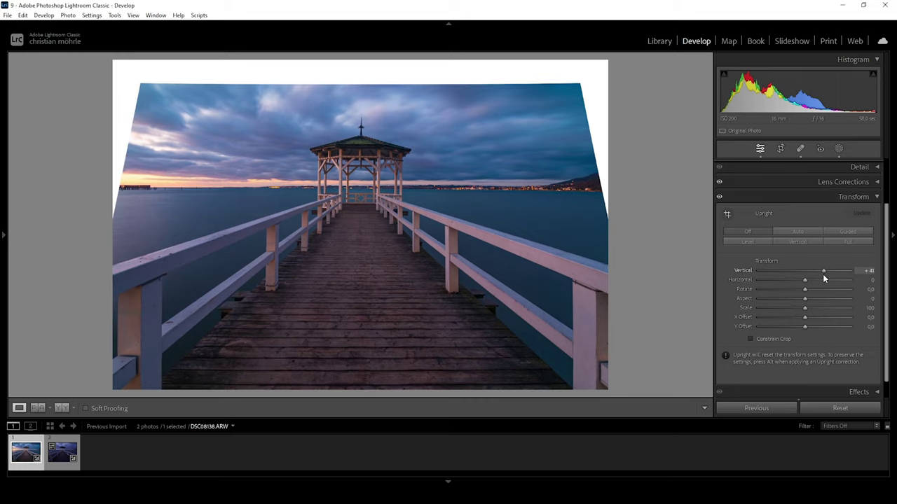
left_click_drag(822, 274, 819, 273)
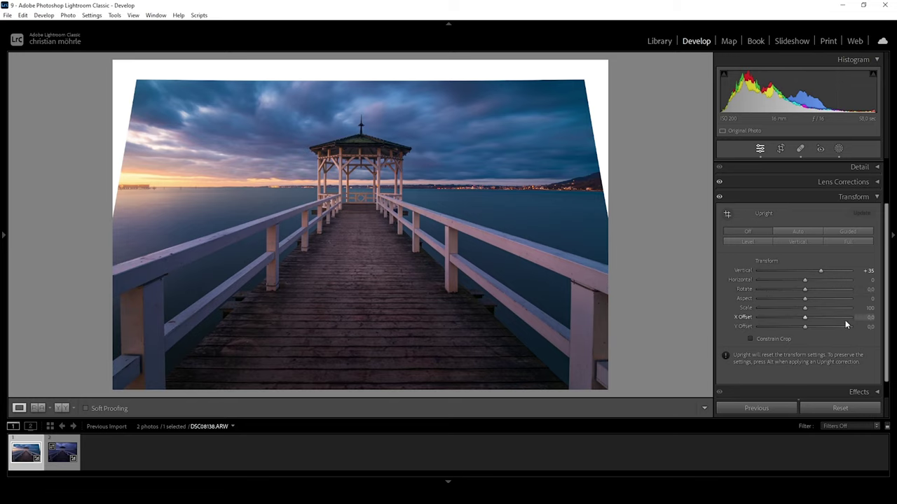
double_click(820, 271)
left_click_drag(804, 281, 804, 293)
double_click(809, 283)
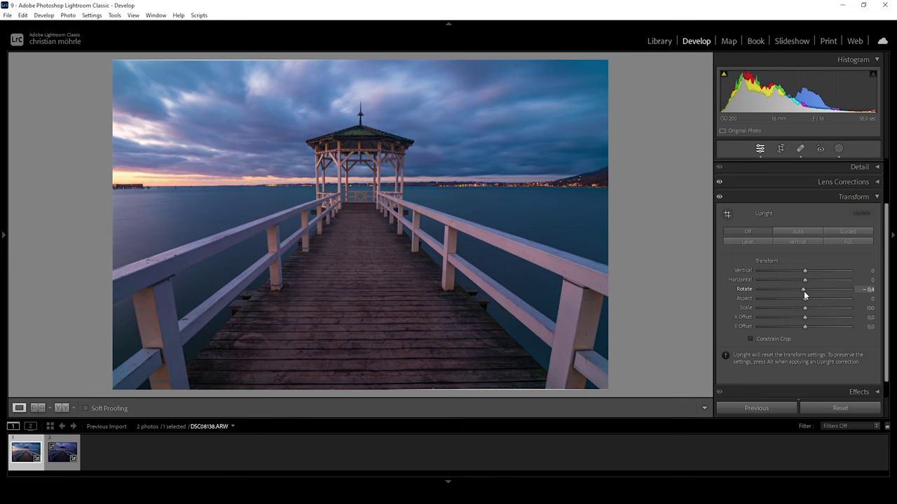
Reset Rotate to 0, apply Level upright, and test Aspect before resetting it to 0
left_click_drag(803, 291, 804, 290)
double_click(803, 291)
left_click(747, 243)
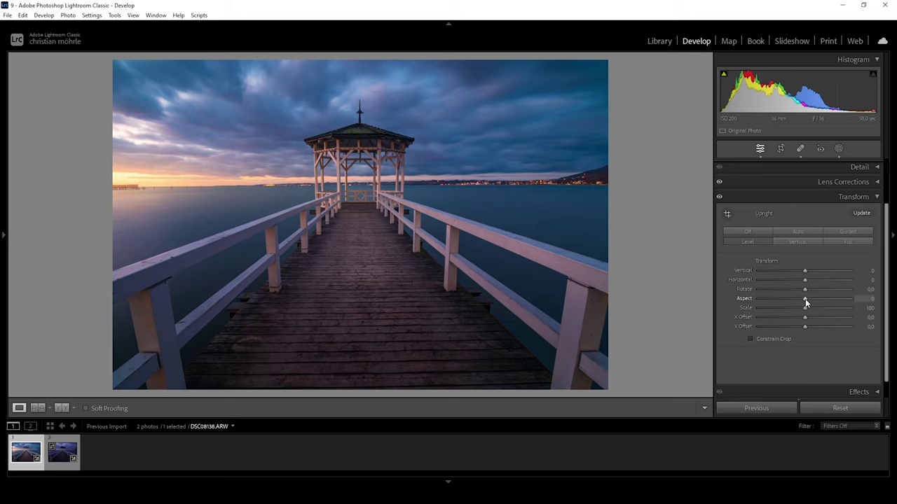
mouse_move(804, 298)
left_mouse_down()
mouse_move(782, 299)
mouse_move(825, 305)
mouse_move(791, 309)
mouse_move(815, 308)
left_mouse_up()
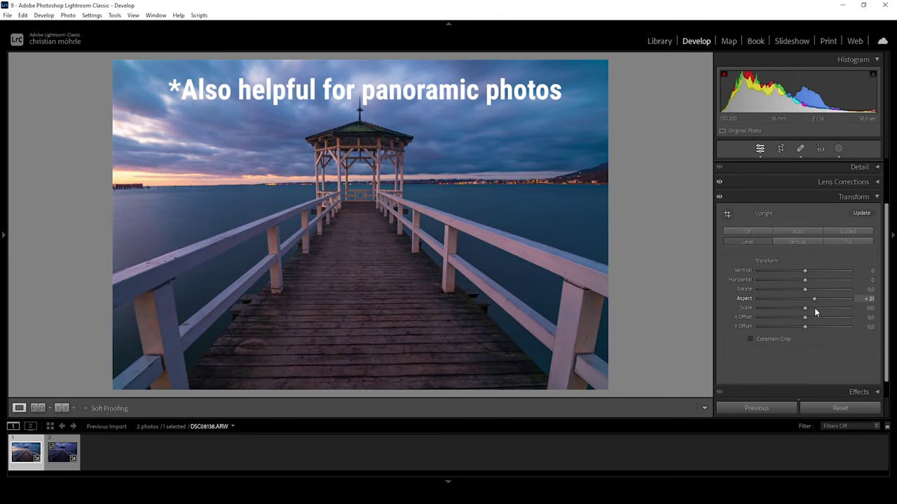
double_click(815, 308)
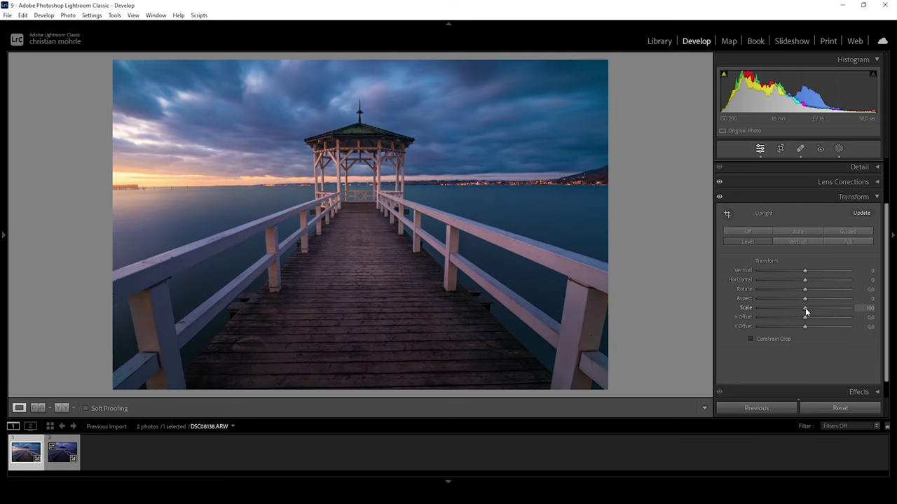
mouse_move(805, 307)
left_mouse_down()
mouse_move(795, 308)
mouse_move(811, 309)
left_mouse_up()
double_click(810, 308)
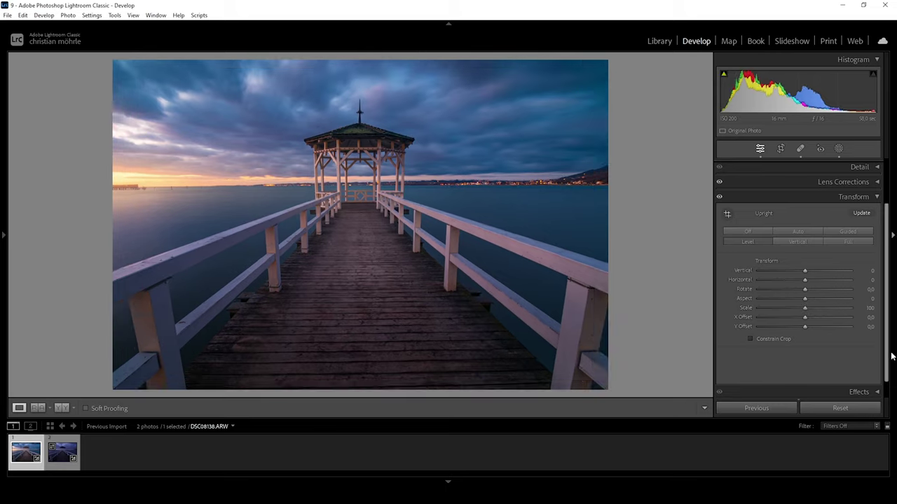
mouse_move(805, 319)
left_mouse_down()
mouse_move(800, 326)
mouse_move(812, 328)
left_mouse_up()
double_click(813, 327)
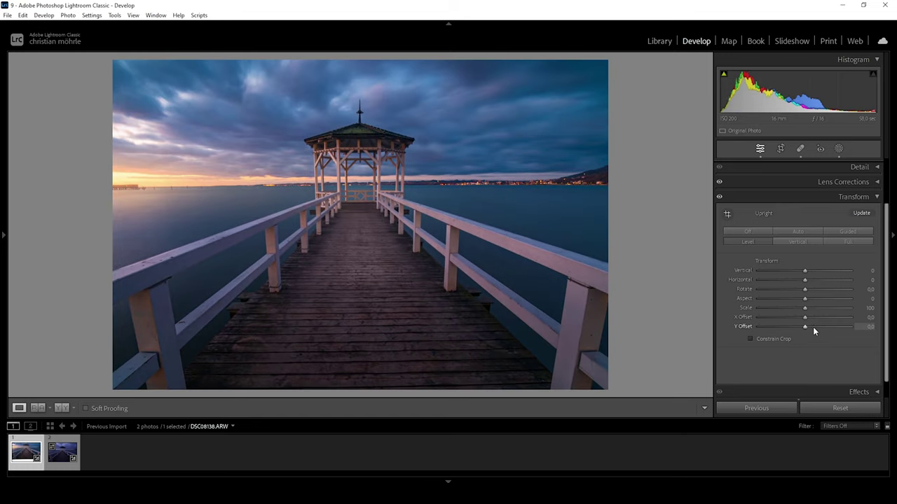